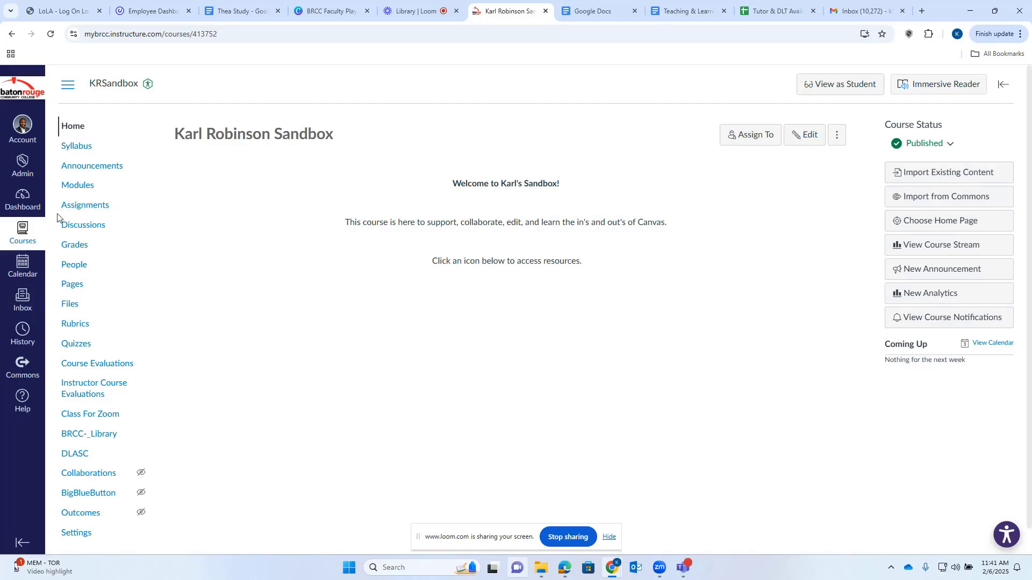
- Open the sandbox course's discussions and start a new discussion topic
left_click(25, 234)
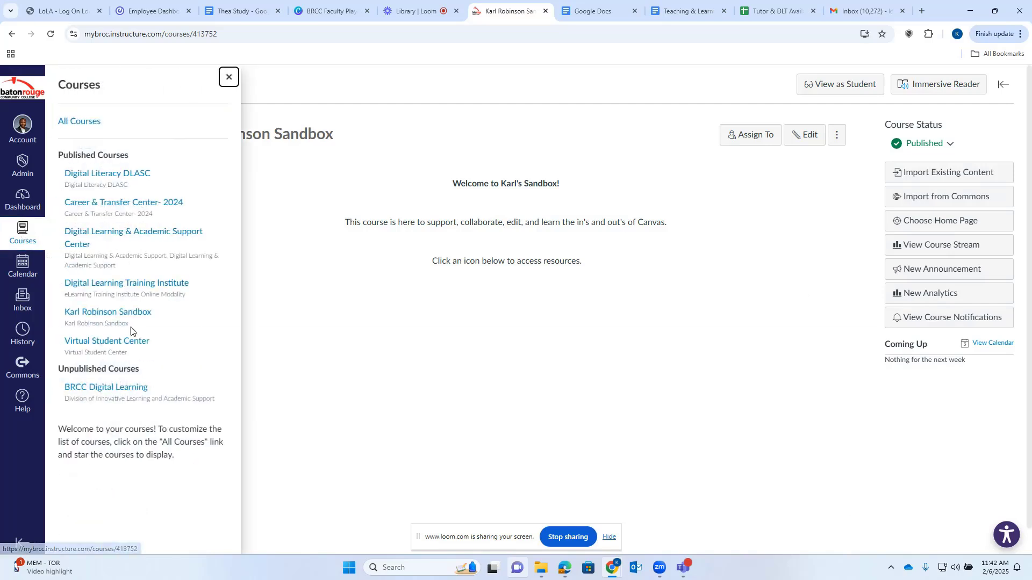
left_click(116, 314)
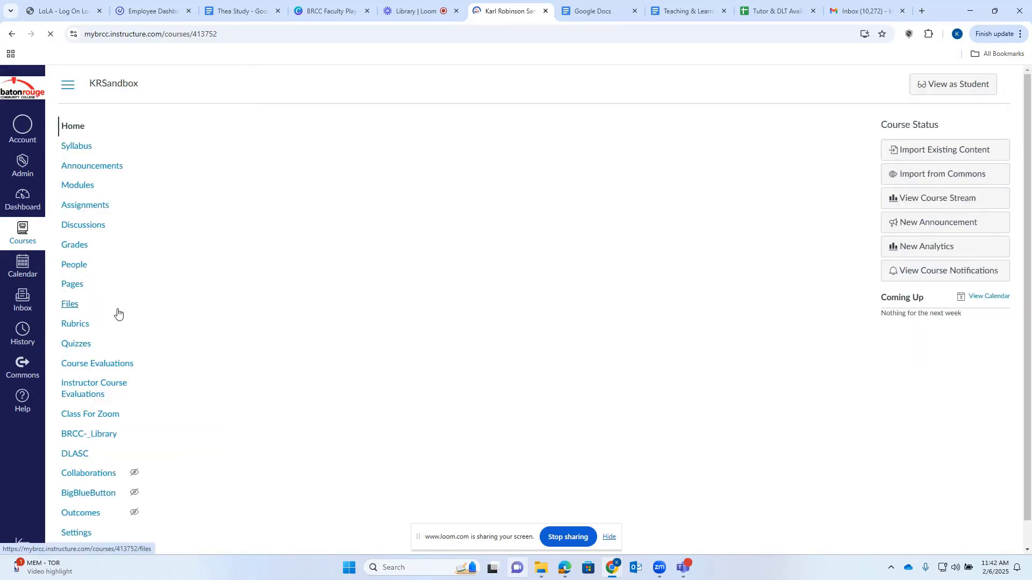
left_click(84, 230)
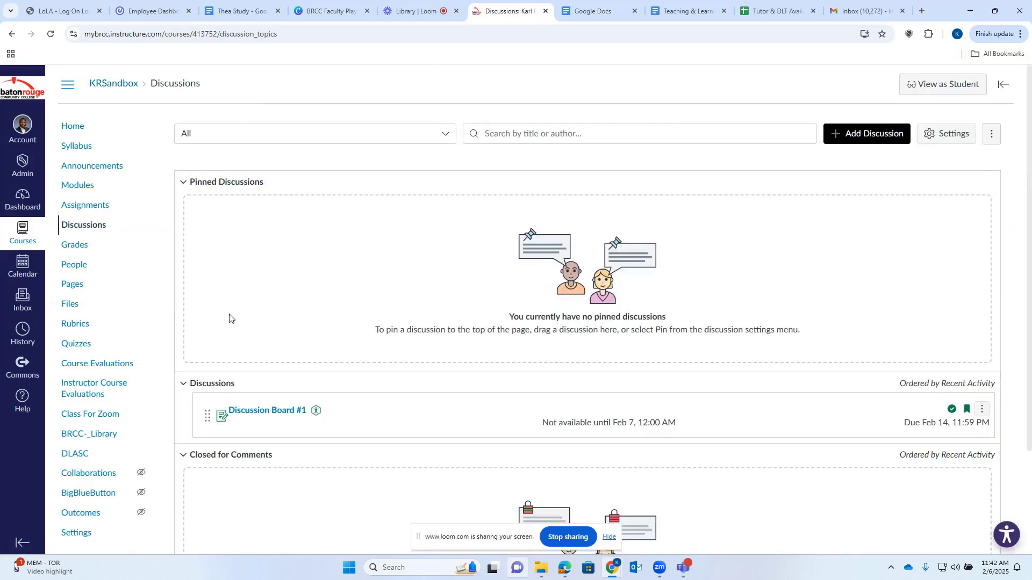
scroll(671, 242, "down", 2)
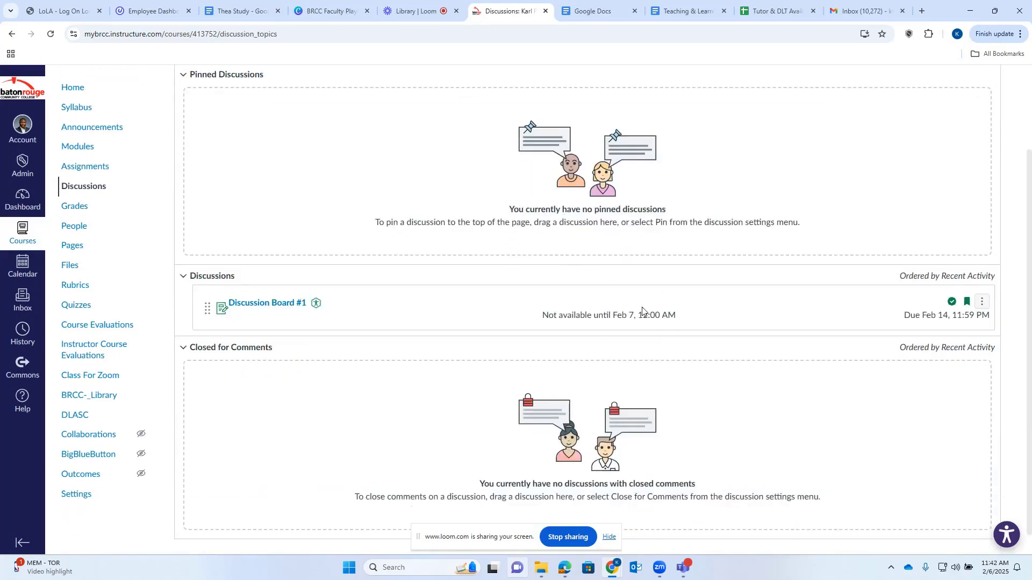
scroll(645, 322, "down", 1)
scroll(757, 342, "up", 3)
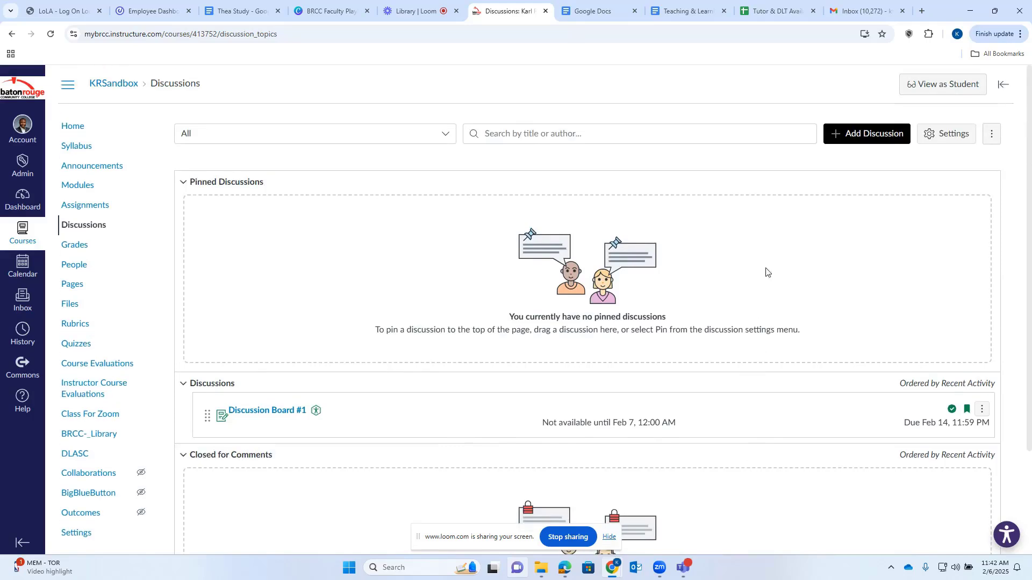
left_click(862, 138)
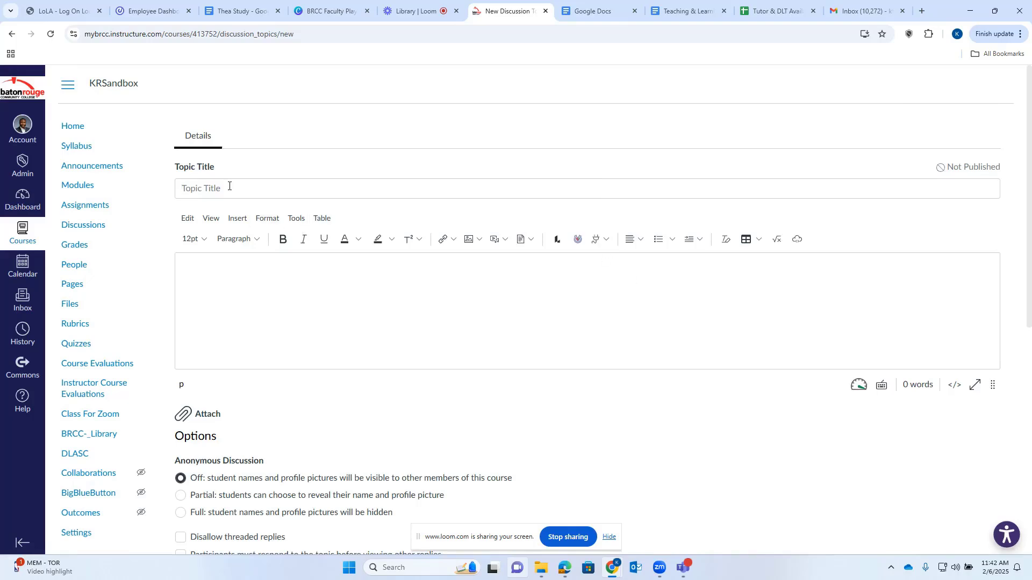
- Title the new topic "Discussion Board #2"
left_click(268, 287)
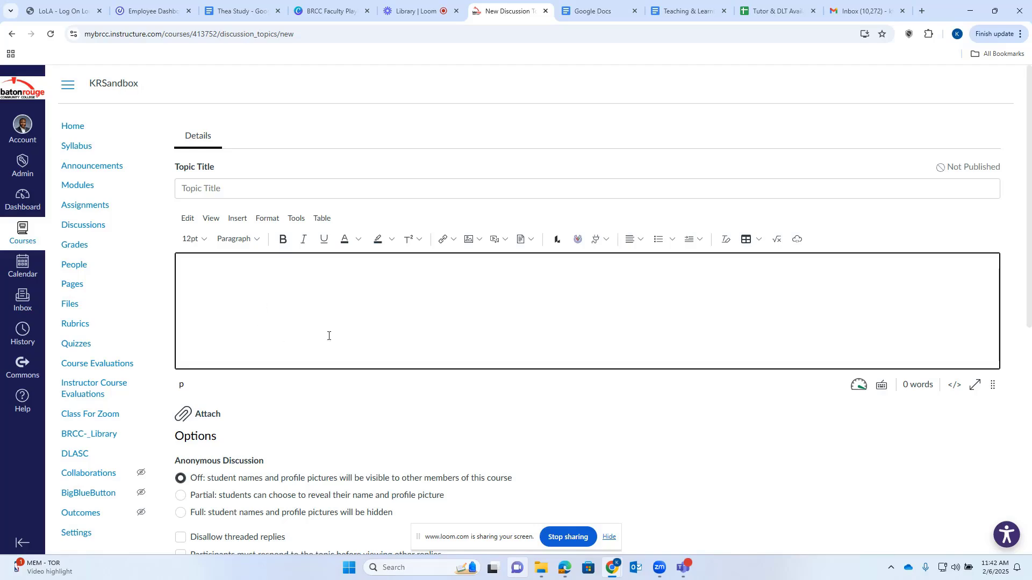
scroll(270, 320, "down", 3)
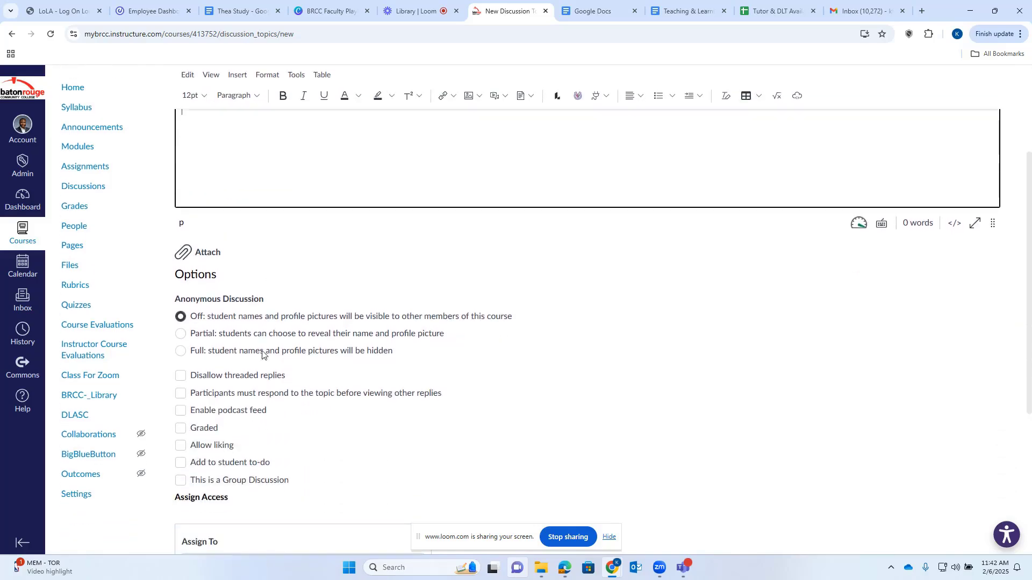
scroll(263, 366, "down", 4)
scroll(413, 322, "up", 7)
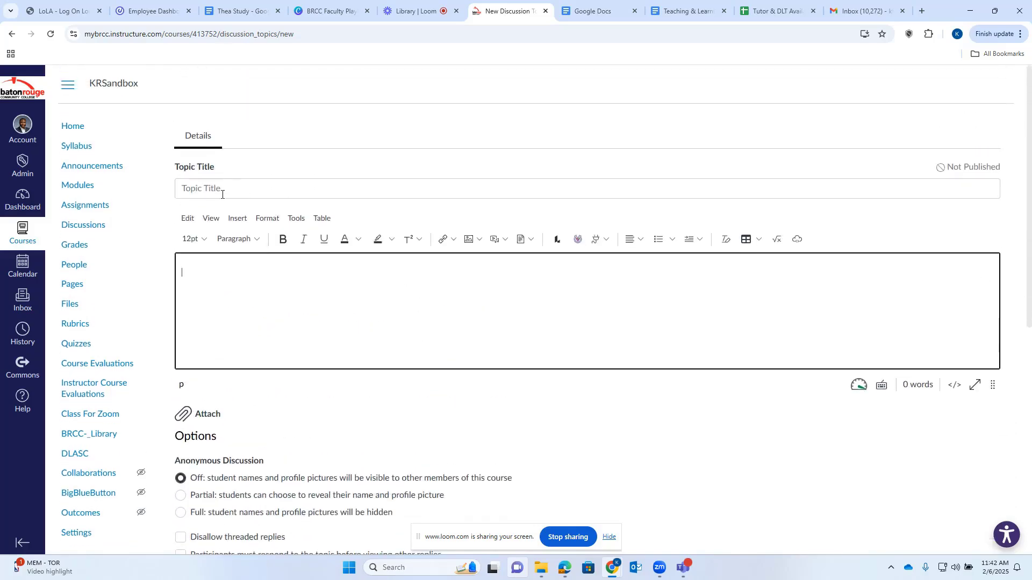
left_click(222, 195)
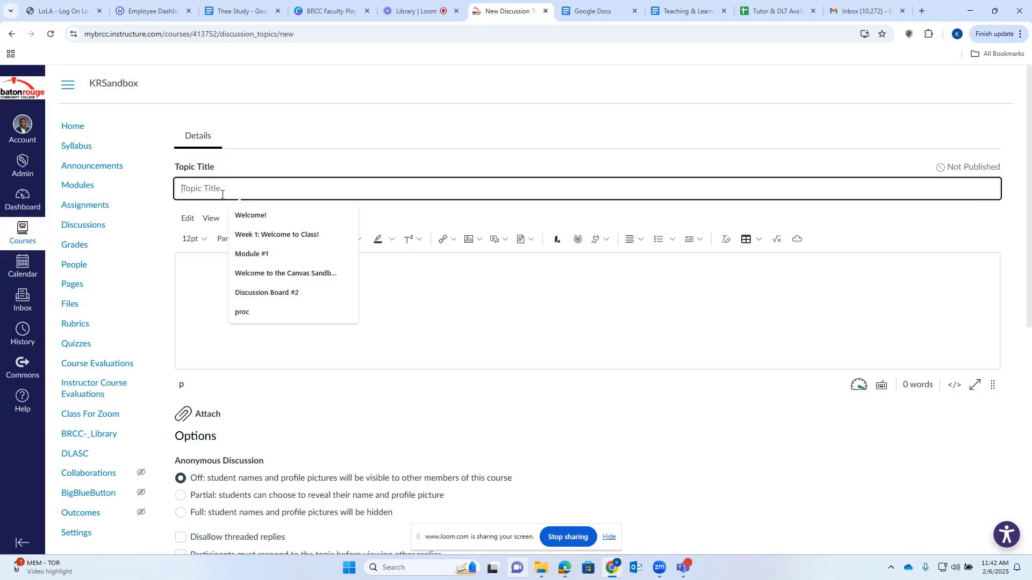
left_click(270, 295)
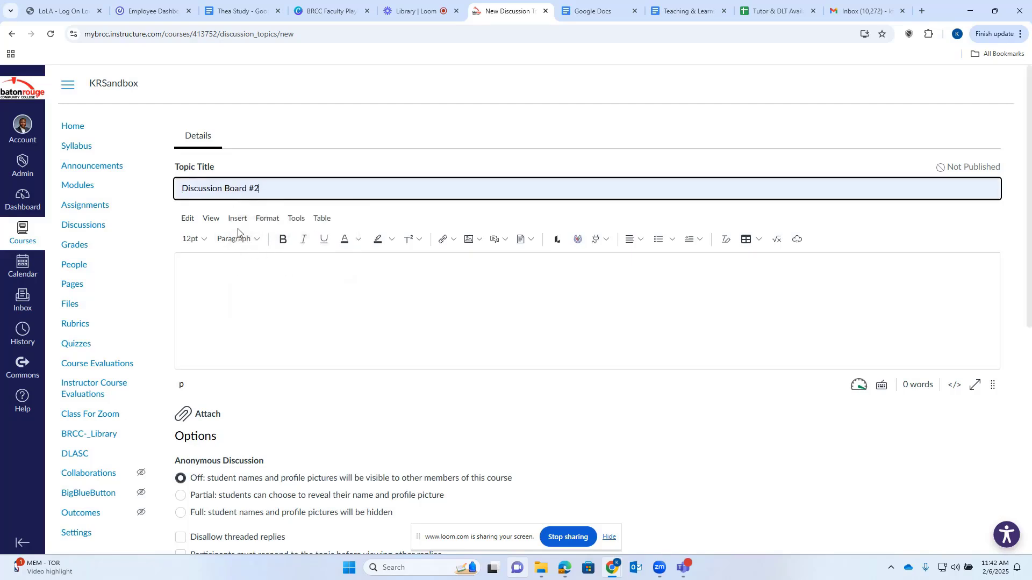
- Paste the copied prompt, guiding questions and discussion expectations into the topic's body
left_click(242, 276)
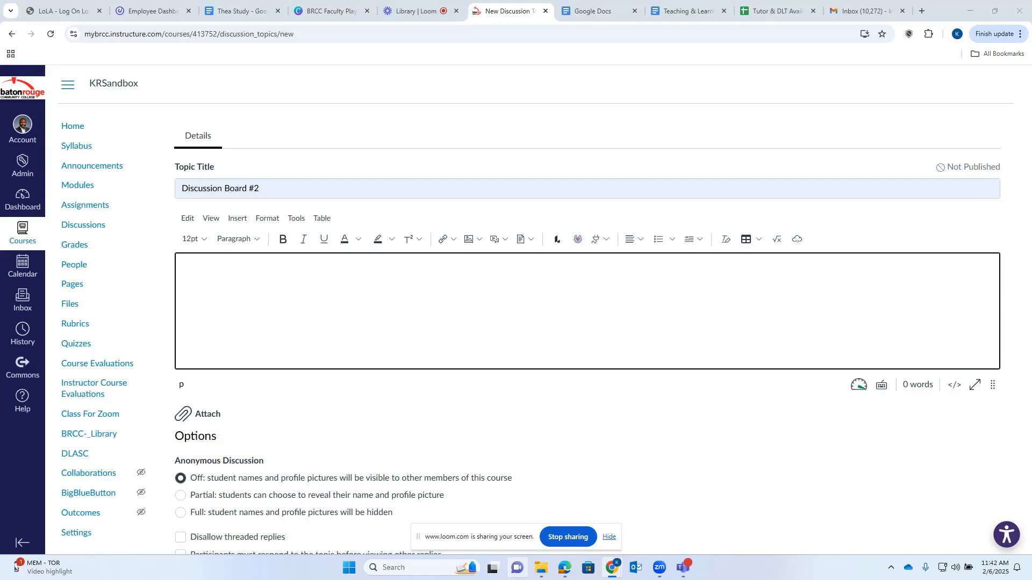
right_click(248, 268)
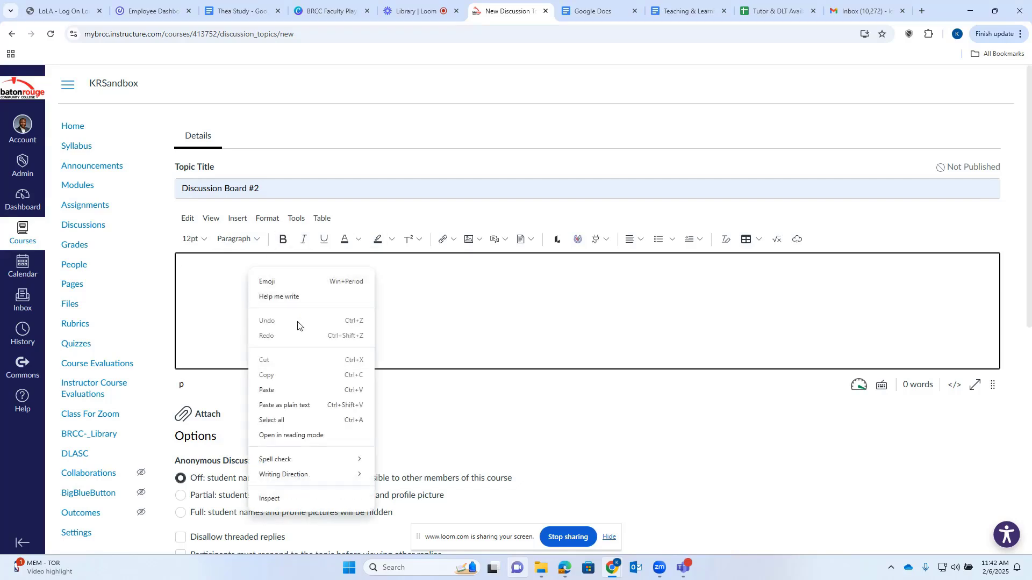
left_click(267, 390)
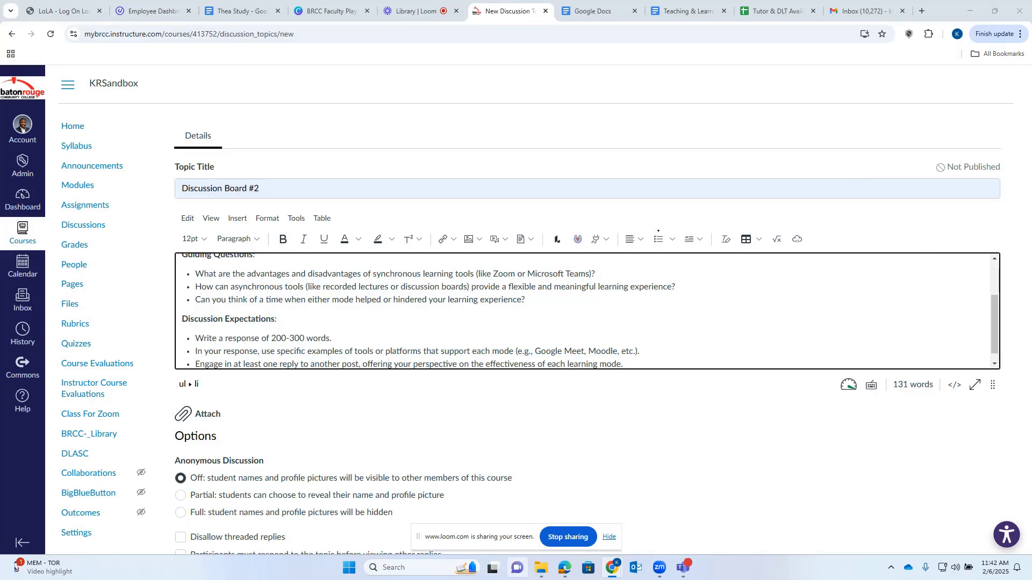
- Underline the headings "Prompt:", "Guiding Questions:" and "Discussion Expectations:" in the topic's body
scroll(240, 300, "up", 2)
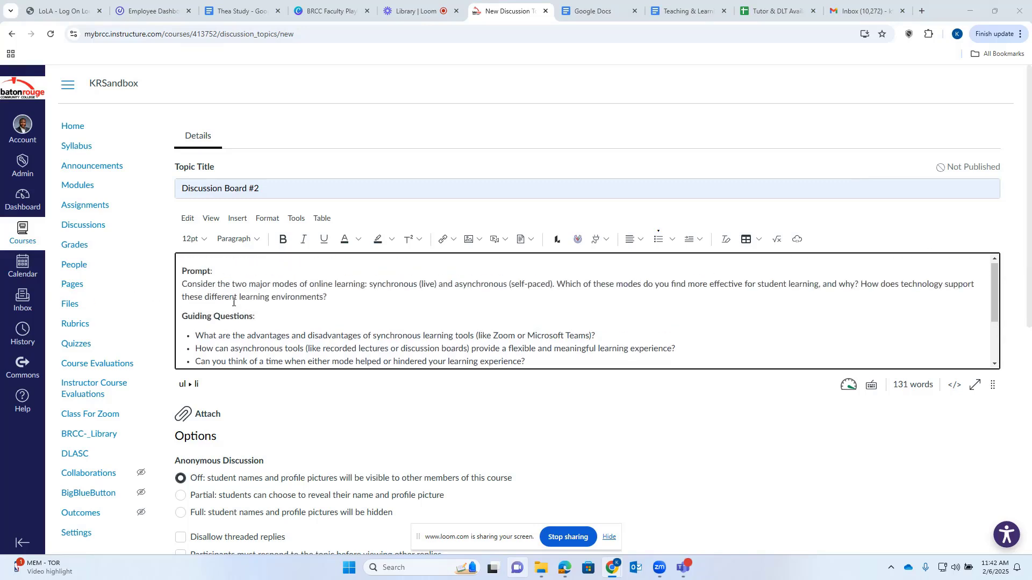
left_click_drag(212, 271, 174, 275)
left_click(323, 239)
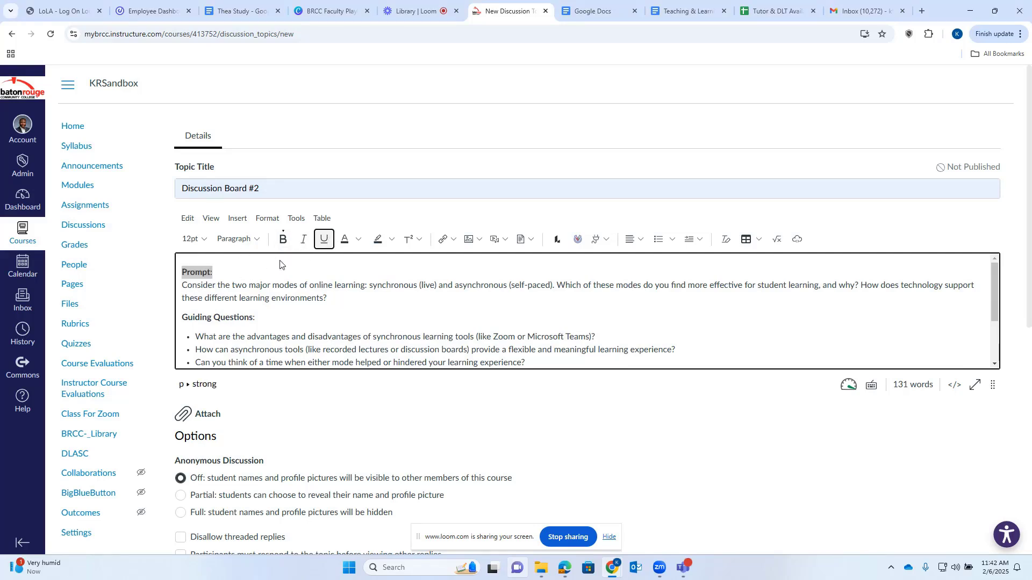
scroll(269, 277, "down", 2)
scroll(264, 281, "up", 2)
left_click_drag(256, 317, 168, 322)
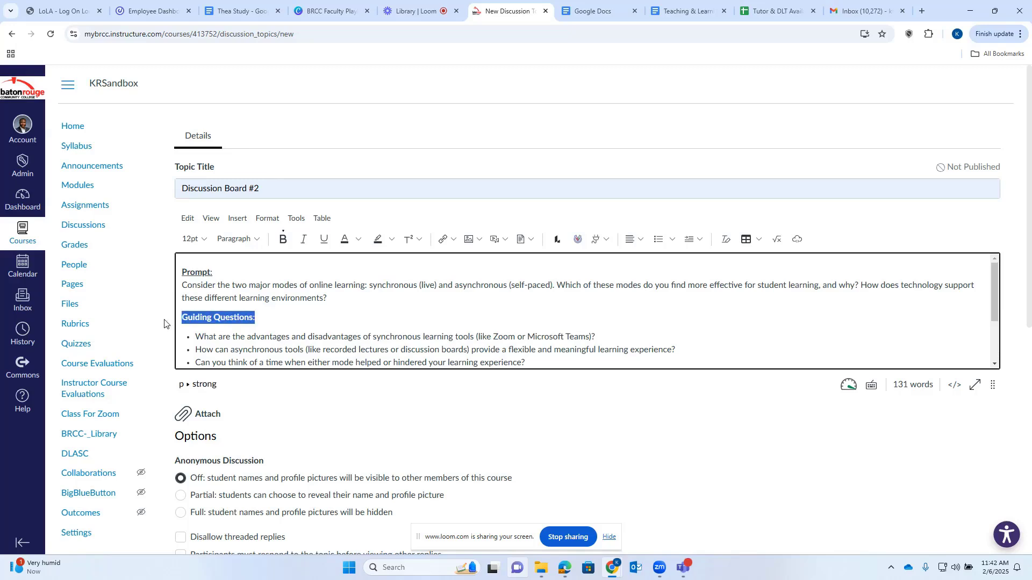
left_click(328, 243)
scroll(279, 307, "down", 2)
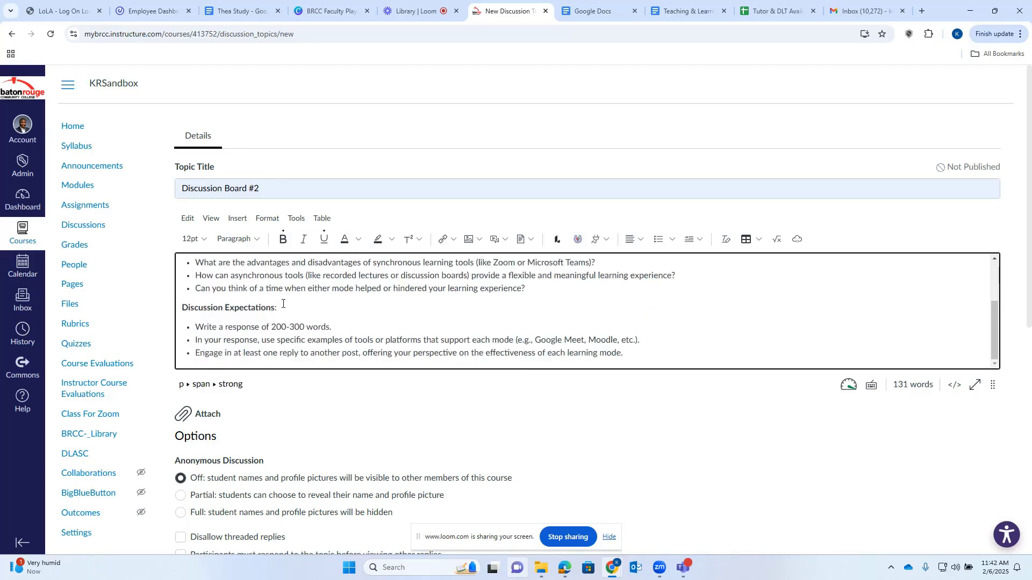
left_click_drag(280, 307, 164, 310)
left_click(323, 239)
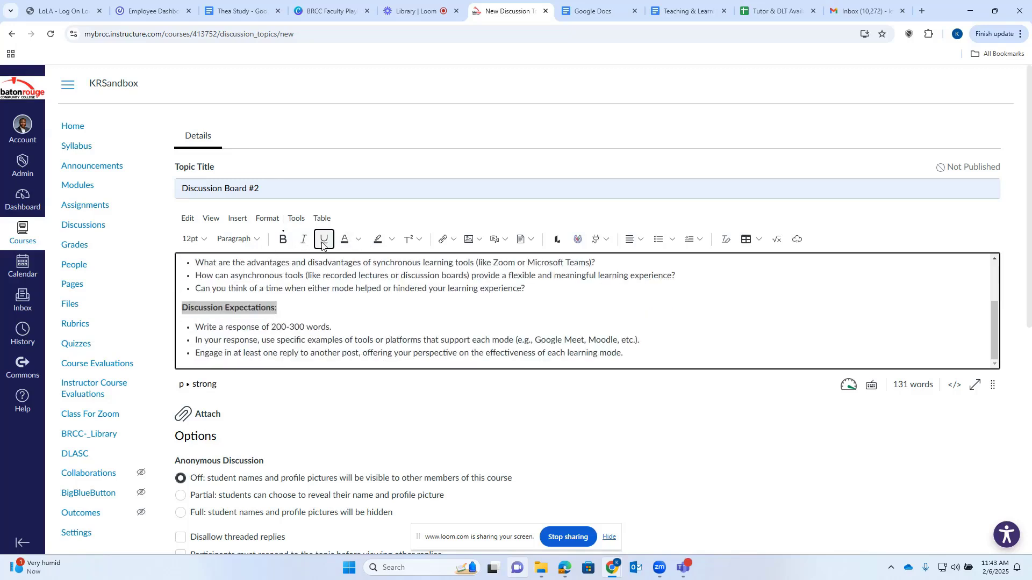
- Highlight the bullet "Write a response of 200-300 words." with a dark green background colour
left_click(339, 325)
left_click_drag(339, 324, 192, 325)
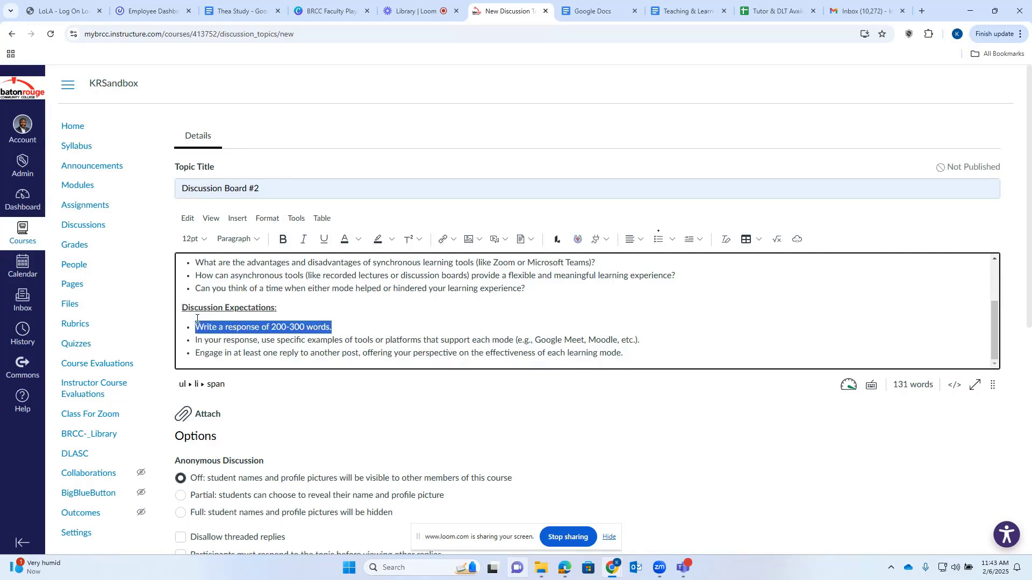
left_click(388, 243)
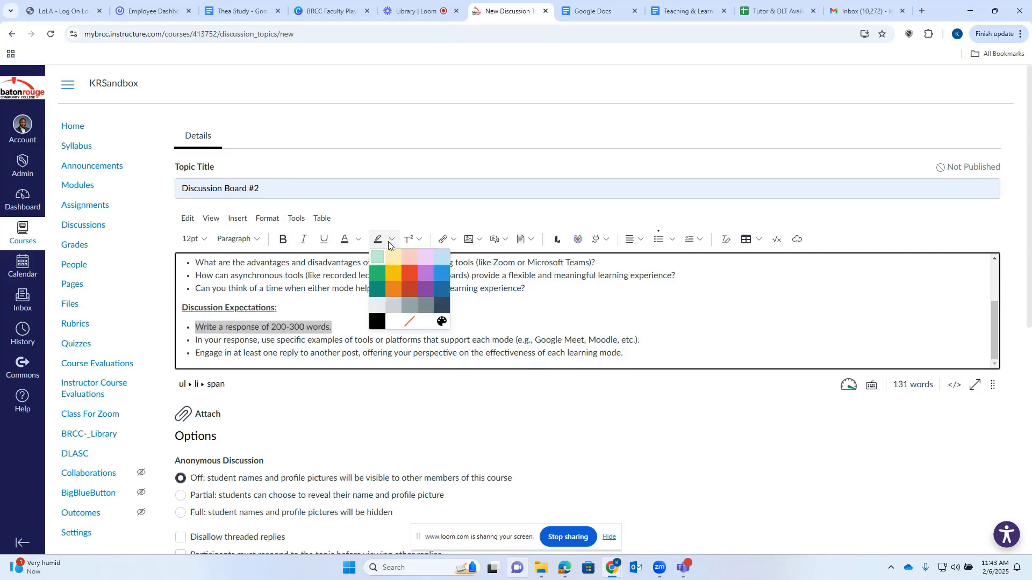
left_click(382, 292)
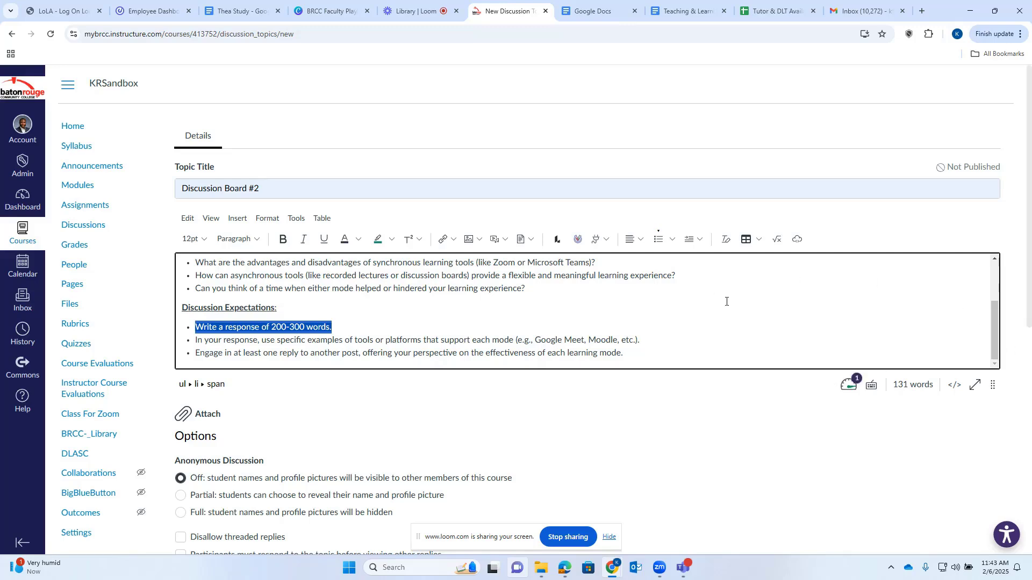
left_click(636, 340)
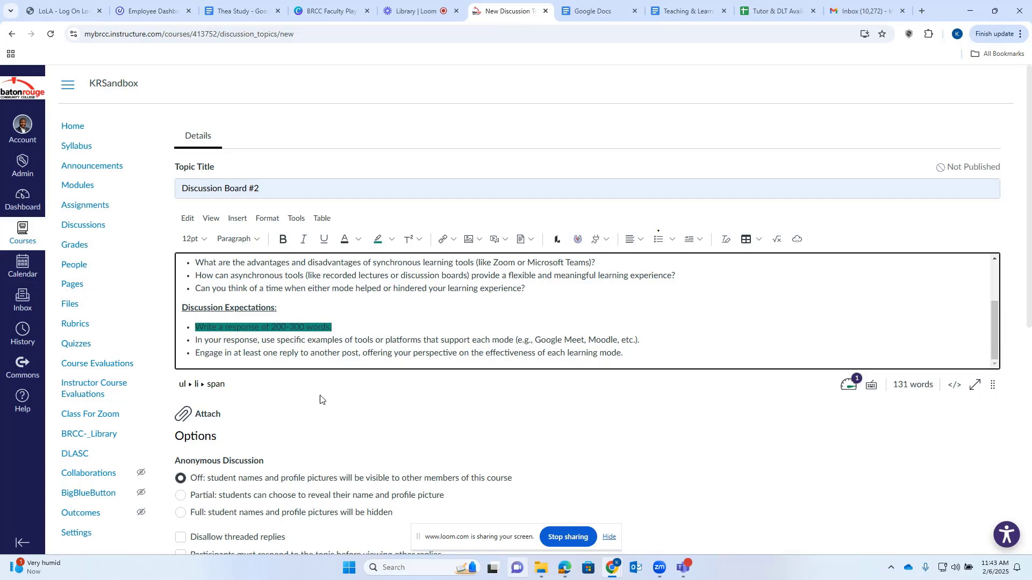
- Attach the file "Andragogy Adult Learning Theory (1)" from Downloads to the discussion
left_click(200, 420)
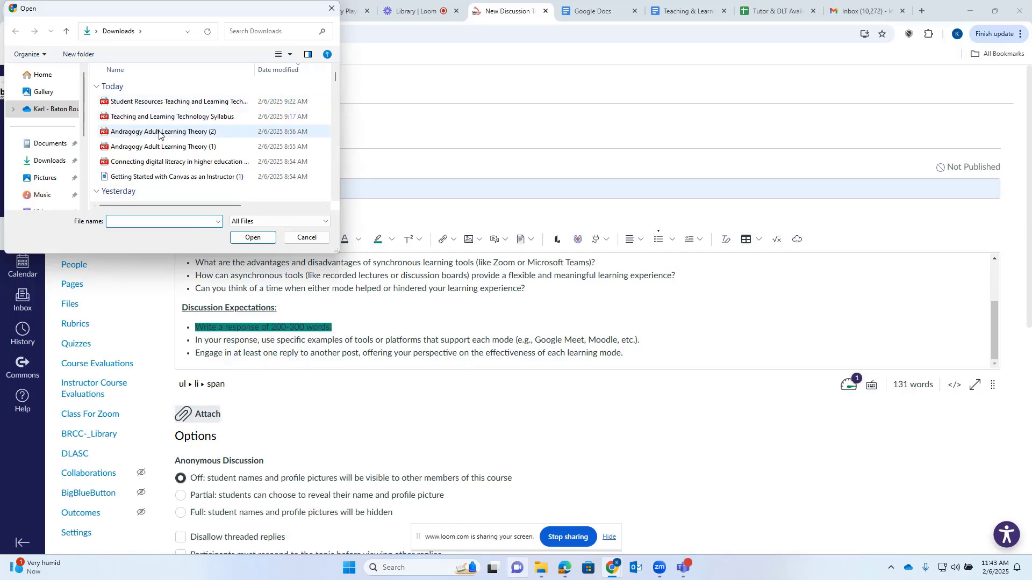
left_click(161, 146)
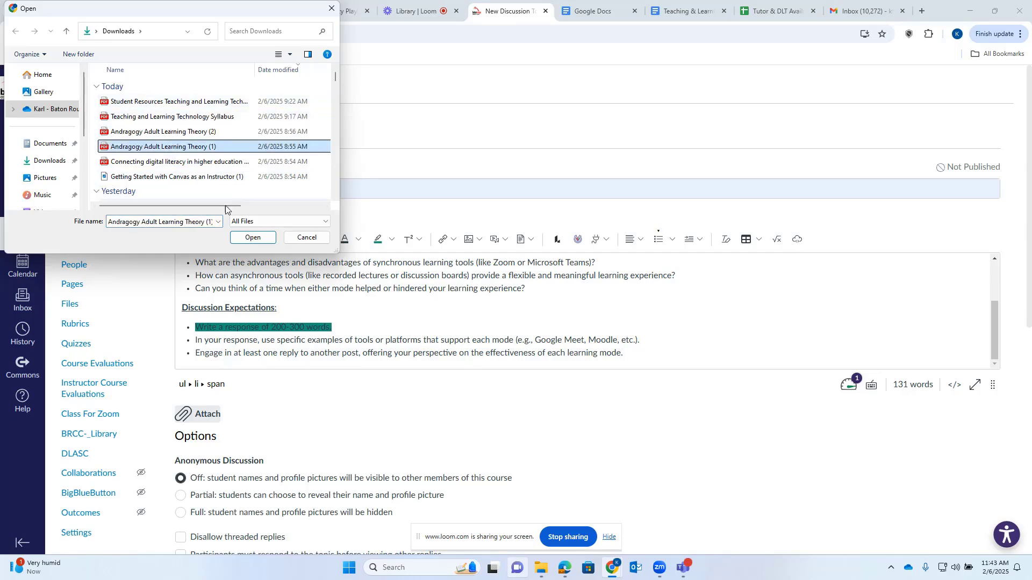
left_click(251, 237)
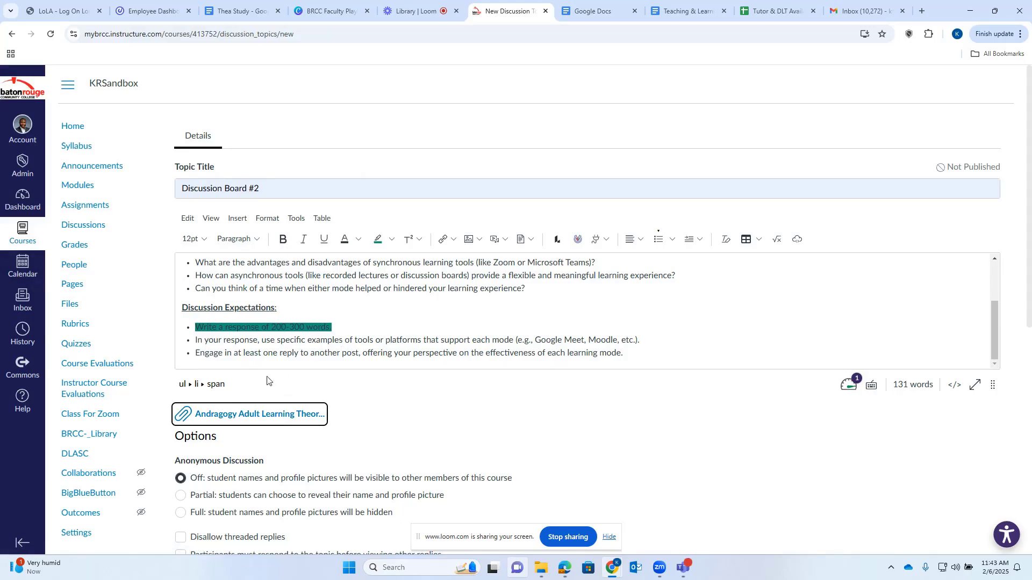
- Make the discussion graded and set its possible points to 10
scroll(311, 376, "down", 2)
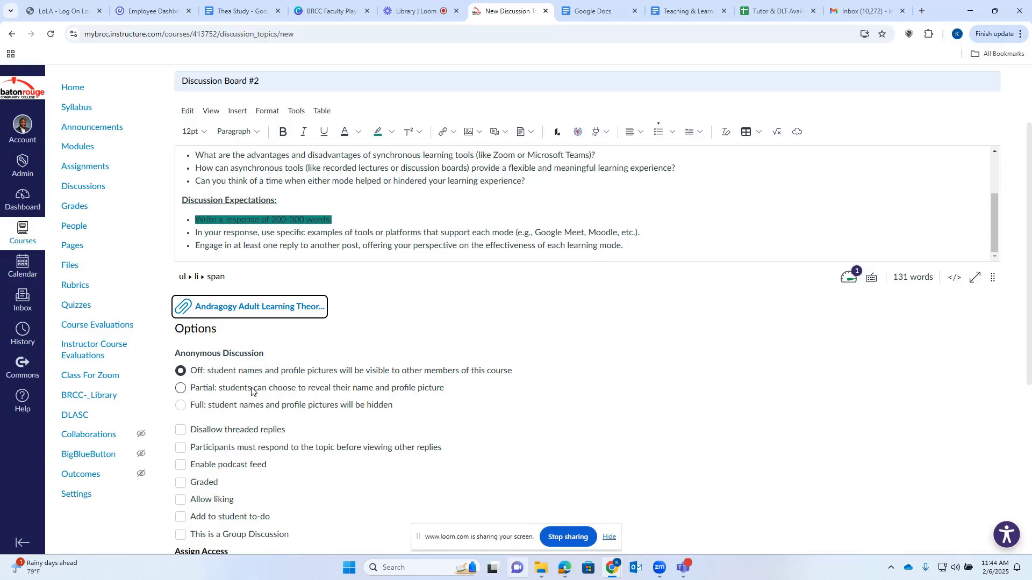
scroll(251, 391, "down", 1)
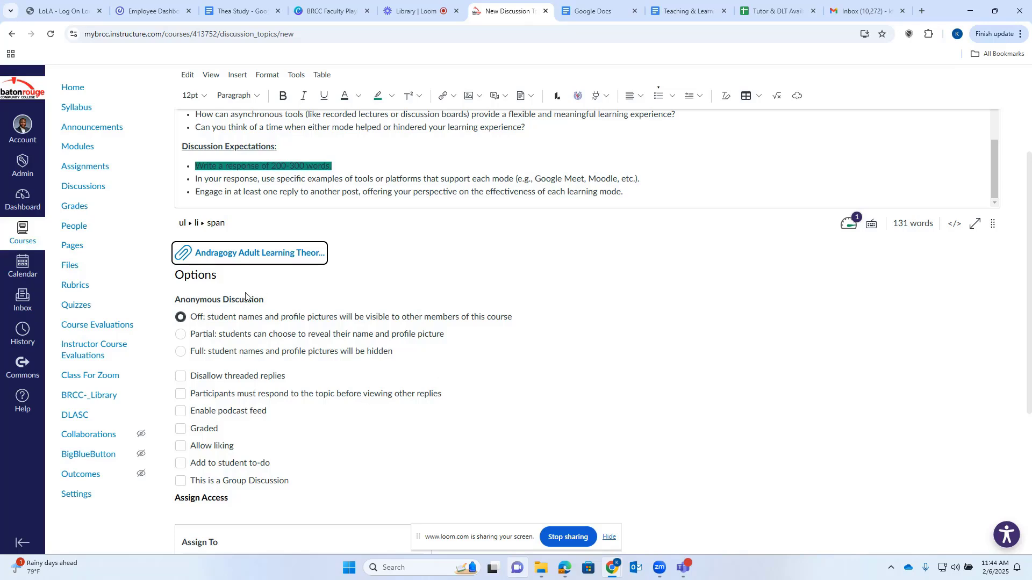
left_click(181, 429)
scroll(185, 430, "down", 2)
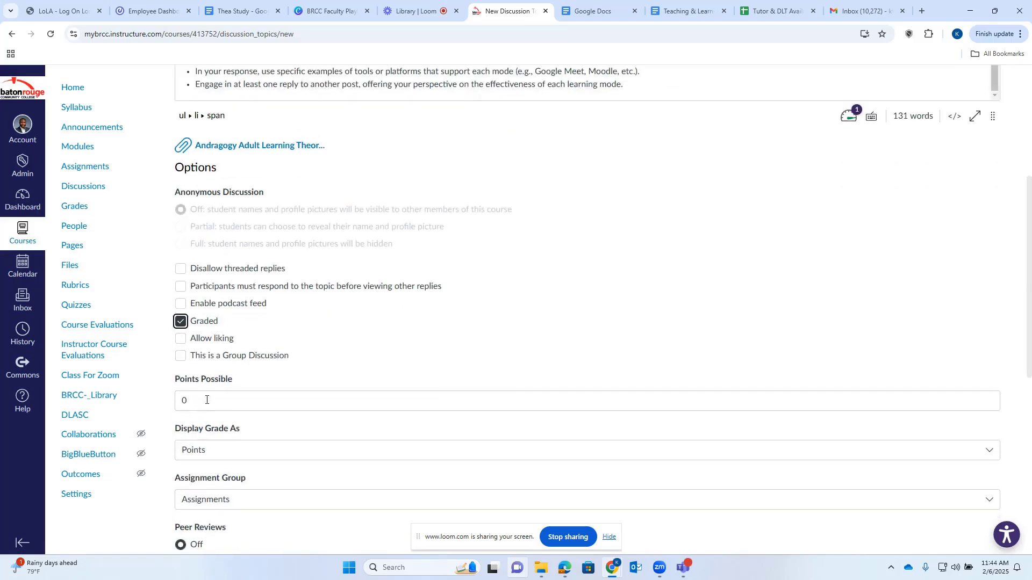
left_click(198, 405)
key("BackSpace")
type("10")
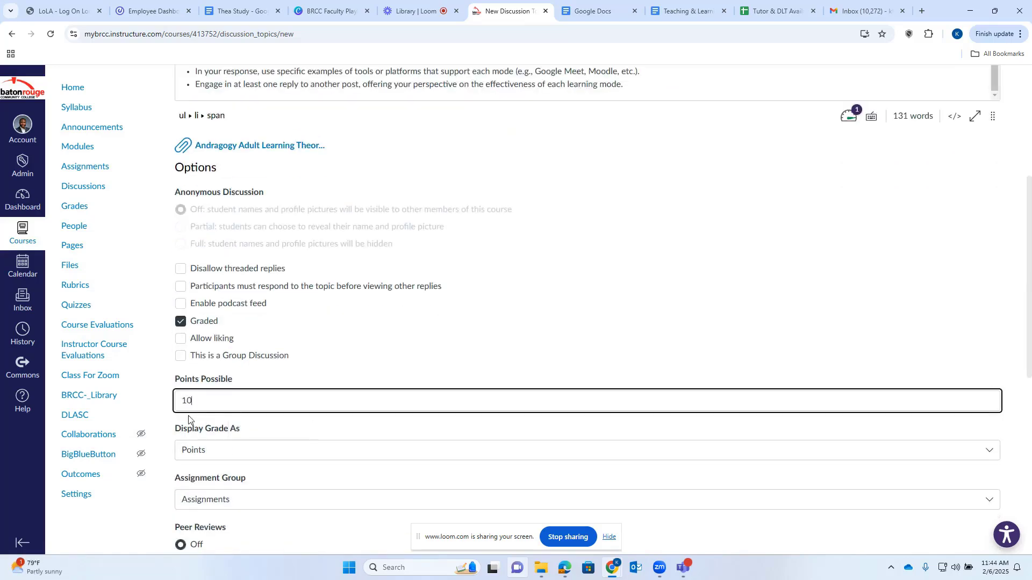
- Choose Points for the grade display, Assignments as the assignment group and Off for peer reviews
left_click(260, 456)
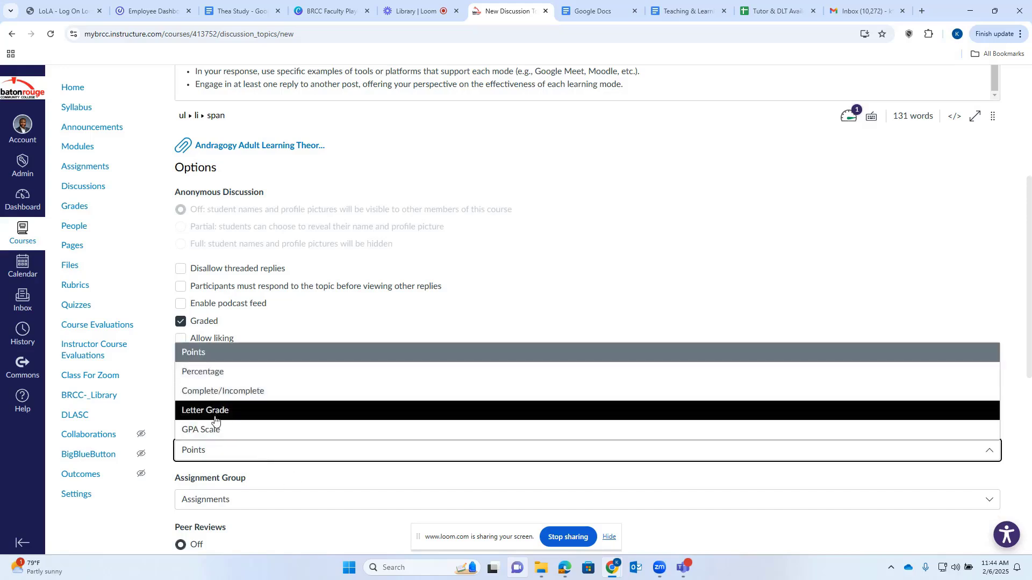
left_click(203, 354)
scroll(226, 365, "down", 2)
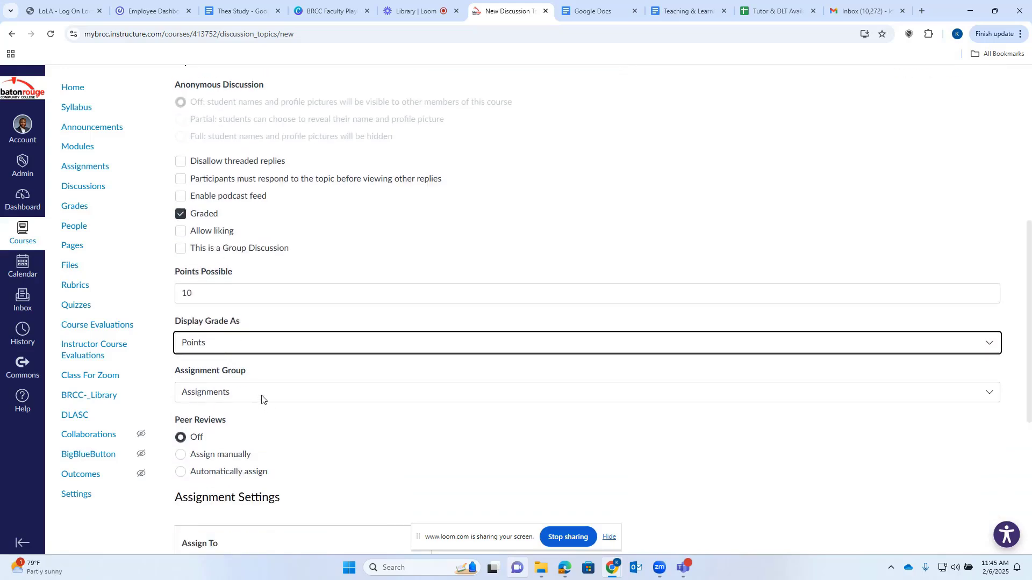
left_click(262, 394)
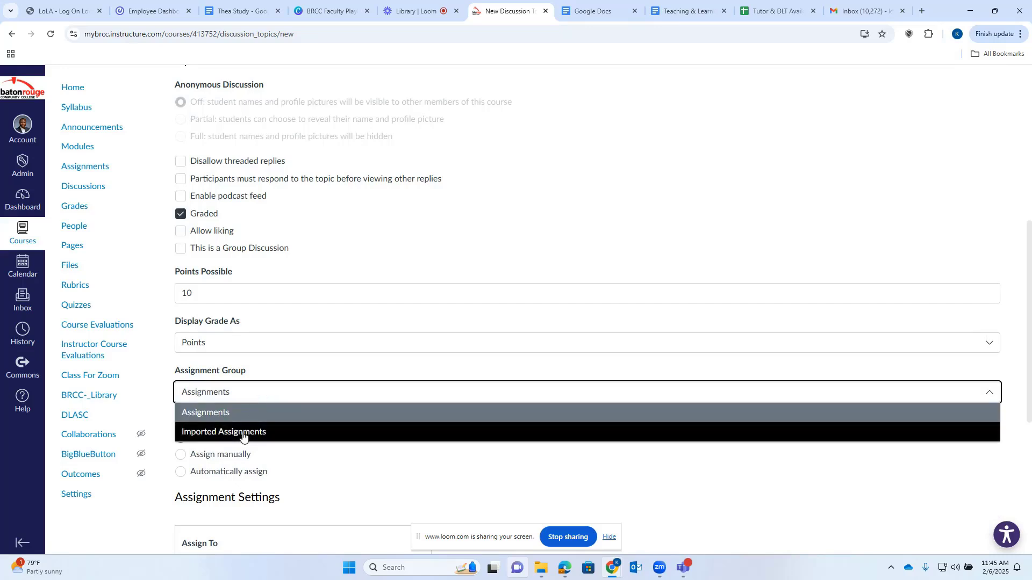
left_click(240, 394)
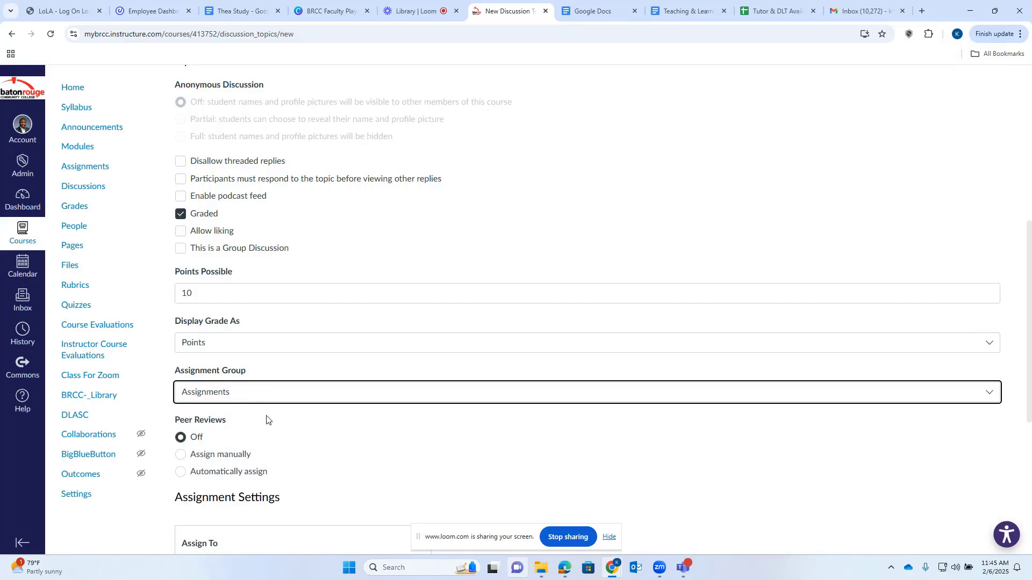
key("Tab")
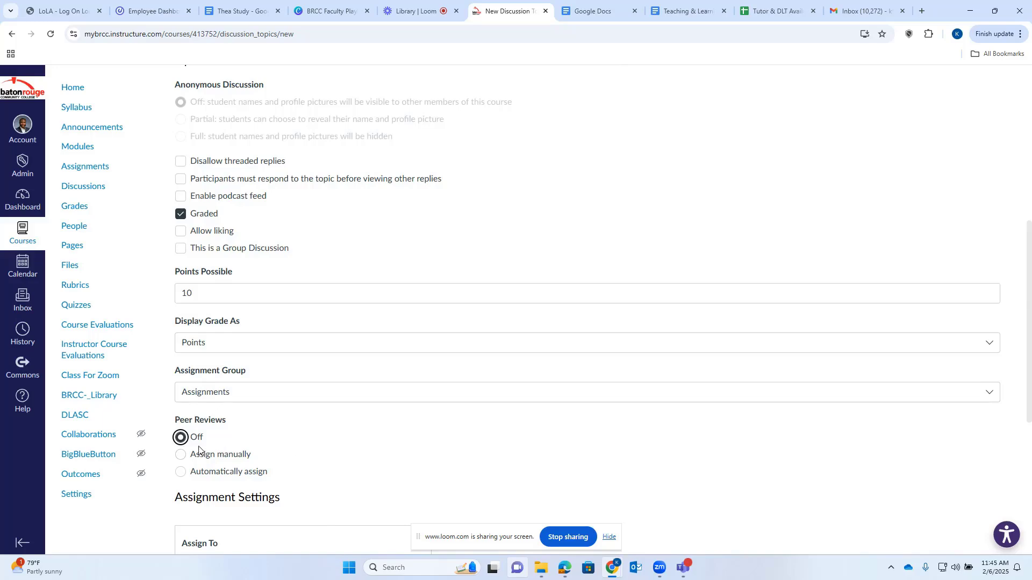
- Allow liking in the discussion's options
scroll(226, 448, "down", 3)
scroll(376, 371, "up", 3)
scroll(376, 347, "up", 1)
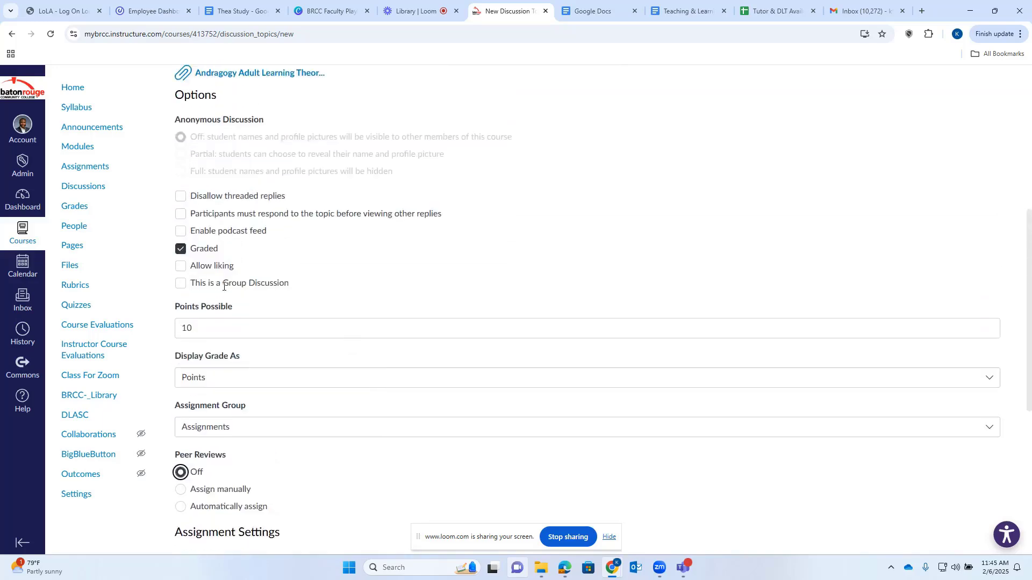
left_click(181, 285)
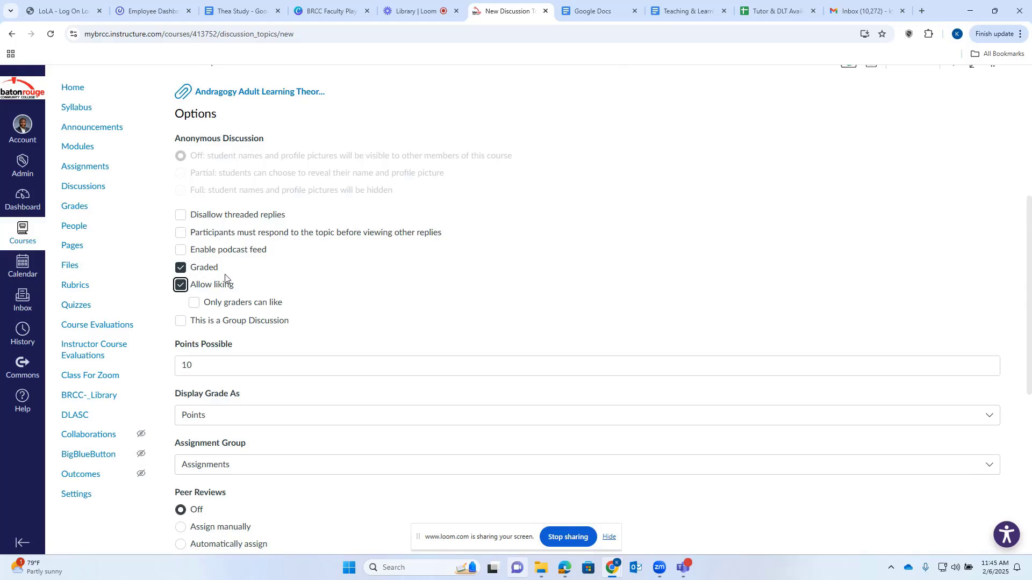
- View the assignee choices, keep the discussion assigned to Everyone, and set its due date to Feb 21, 2025
scroll(281, 182, "down", 4)
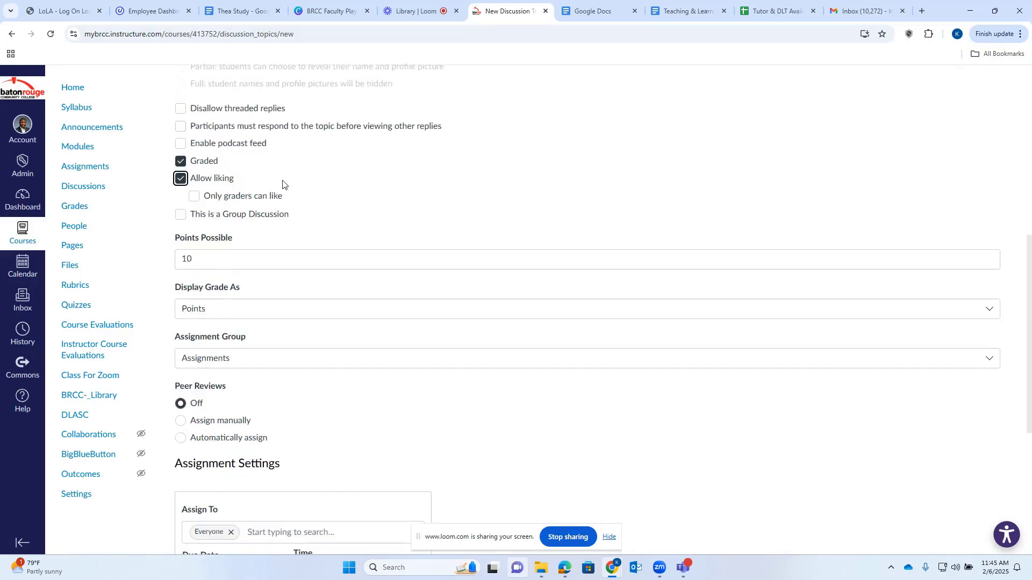
scroll(306, 197, "down", 3)
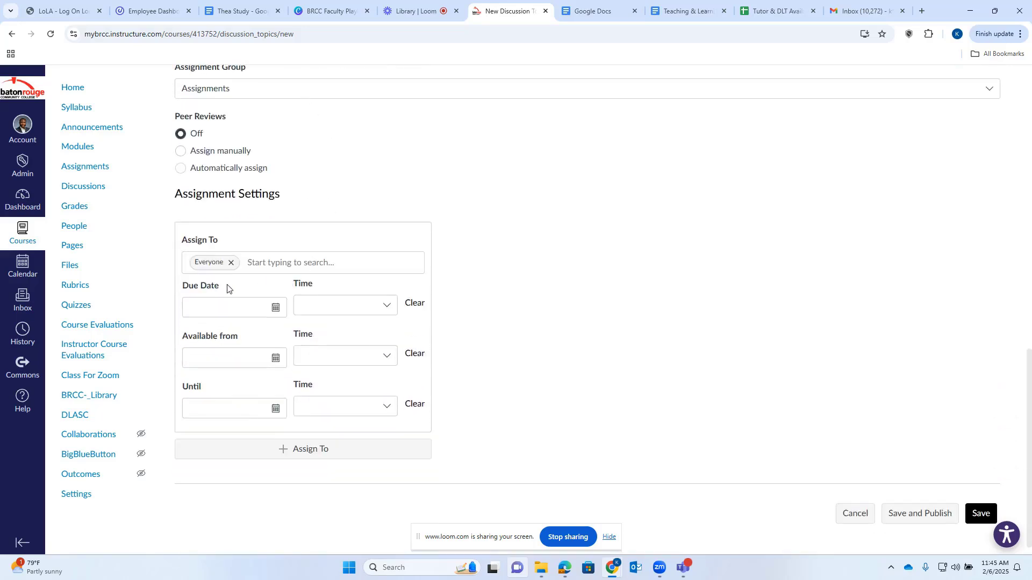
left_click(267, 267)
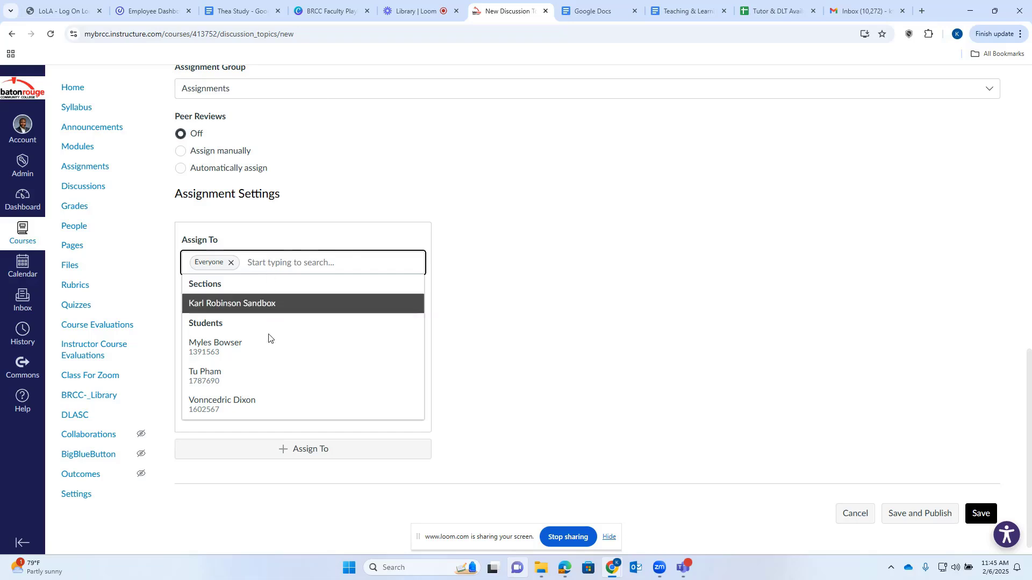
left_click(314, 221)
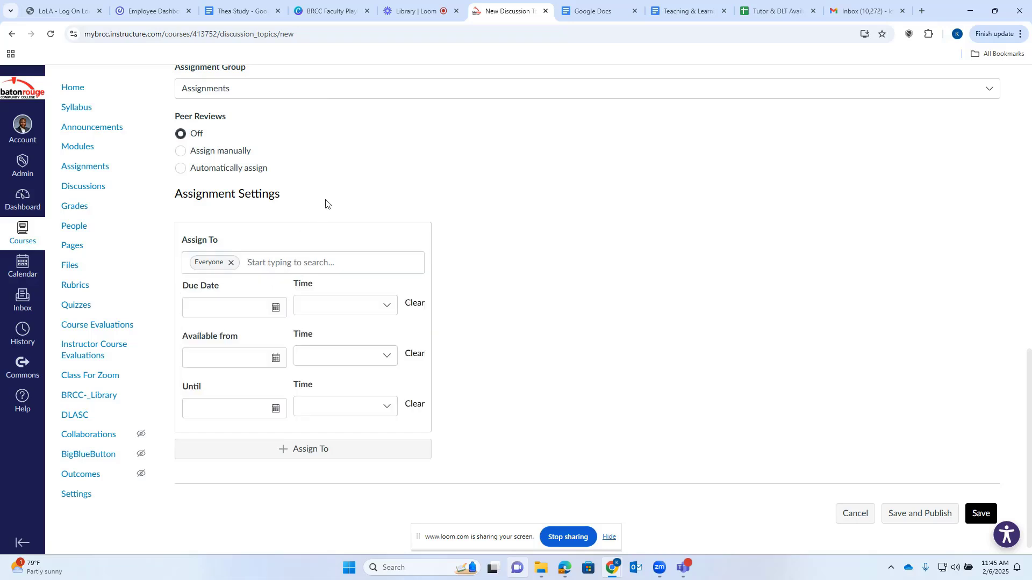
left_click(274, 308)
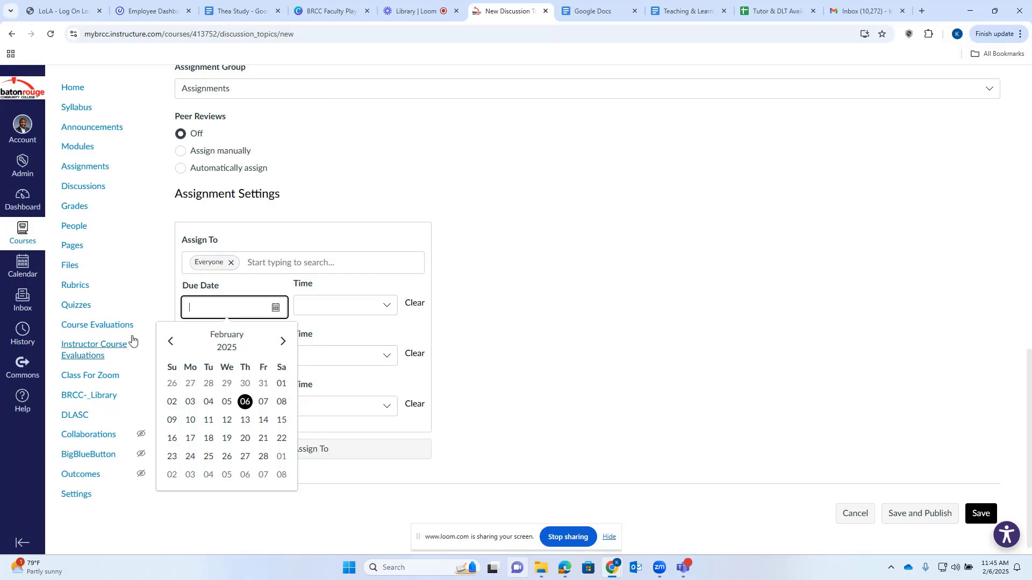
left_click(266, 438)
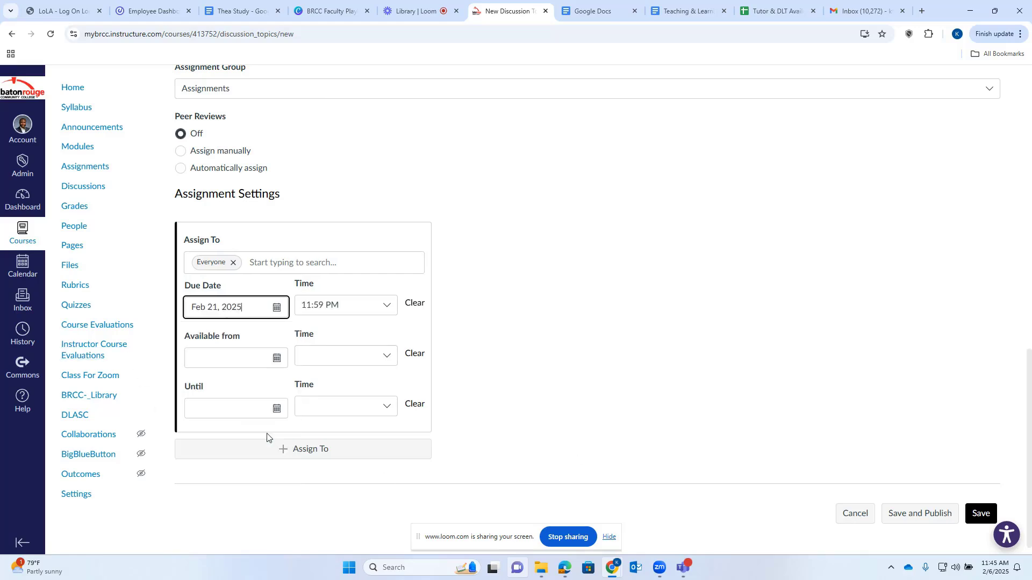
- Make the discussion available from Feb 7, 2025 until Feb 21, 2025
left_click(276, 360)
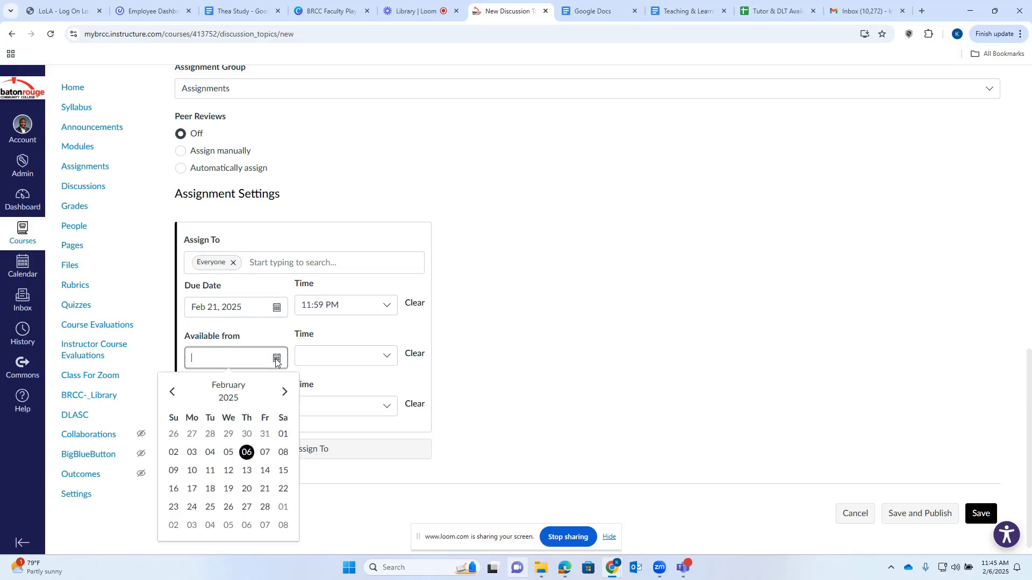
left_click(265, 452)
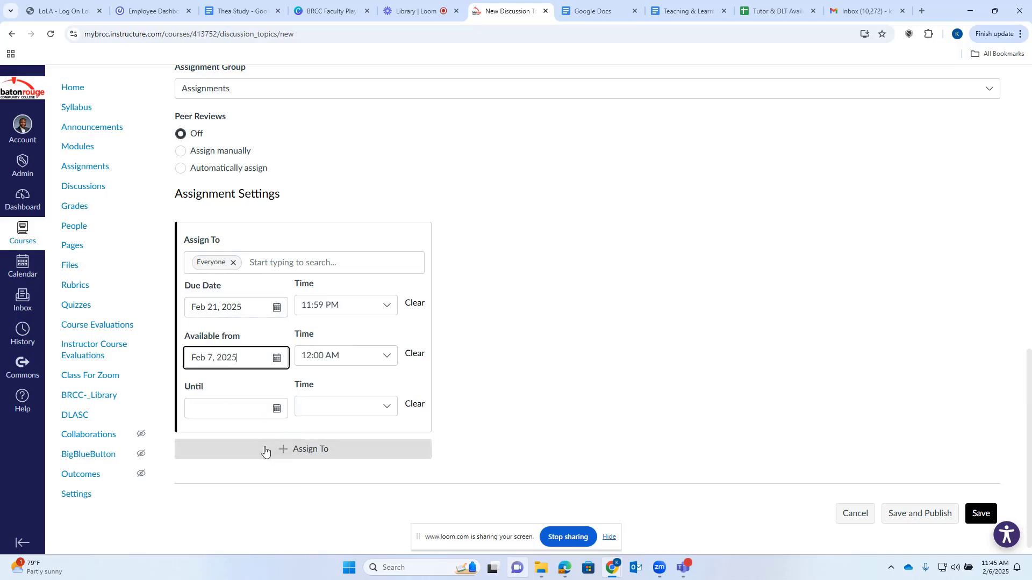
left_click(278, 410)
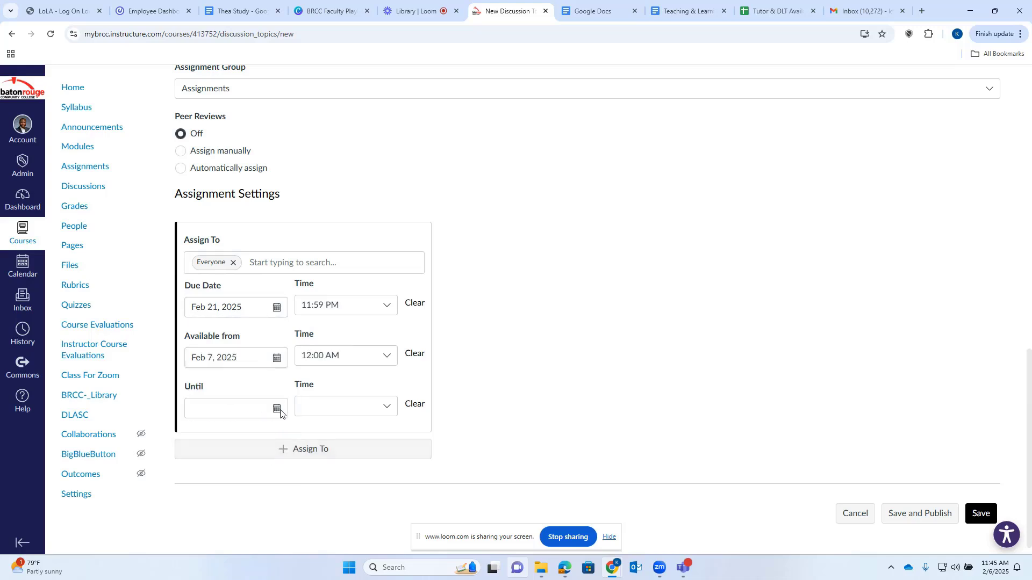
left_click(266, 342)
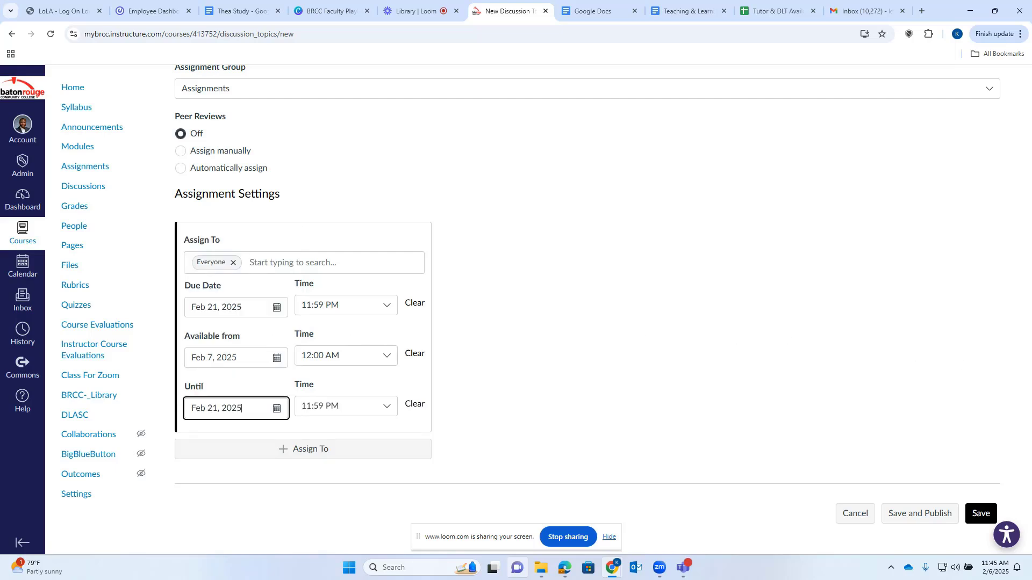
- Review the discussion's grading and assignment settings, and save the discussion without publishing it
scroll(521, 376, "up", 10)
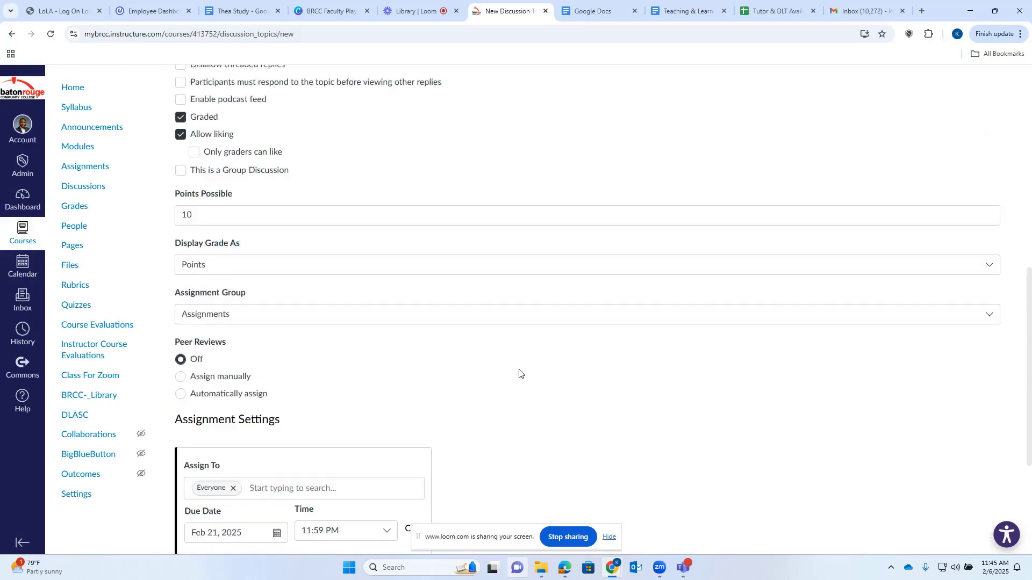
scroll(529, 365, "down", 10)
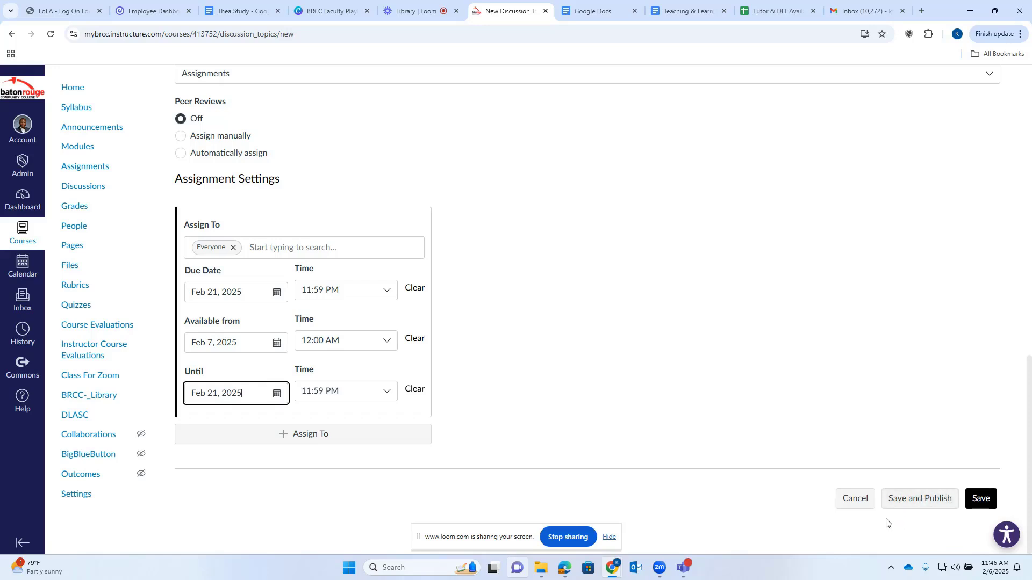
left_click(984, 501)
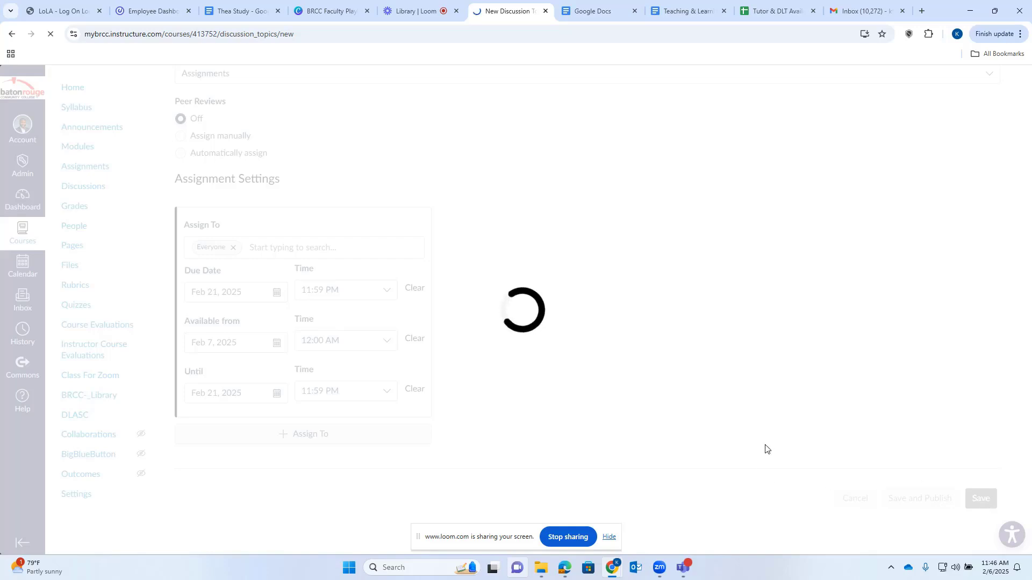